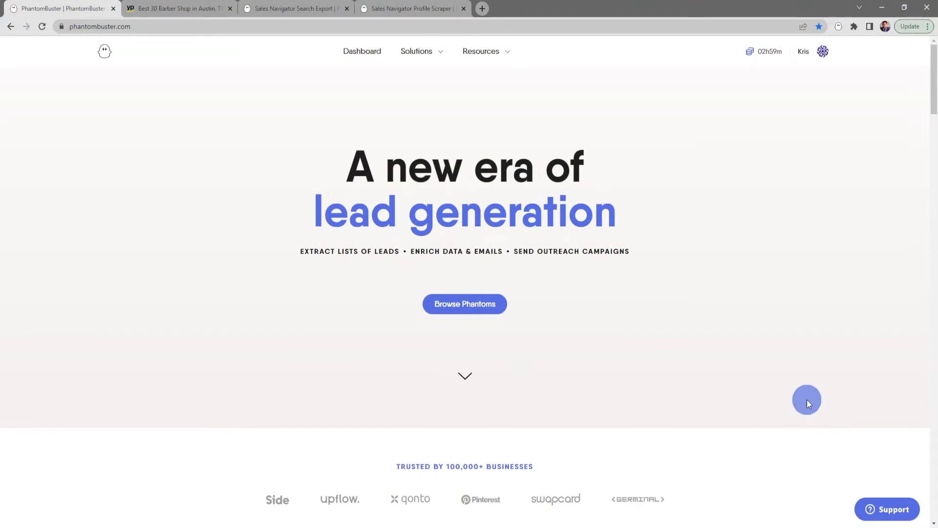
# Open the Phantom store, filter to Yellow Pages, and open the Yellow Pages Search Export phantom.
pyautogui.click(488, 305)
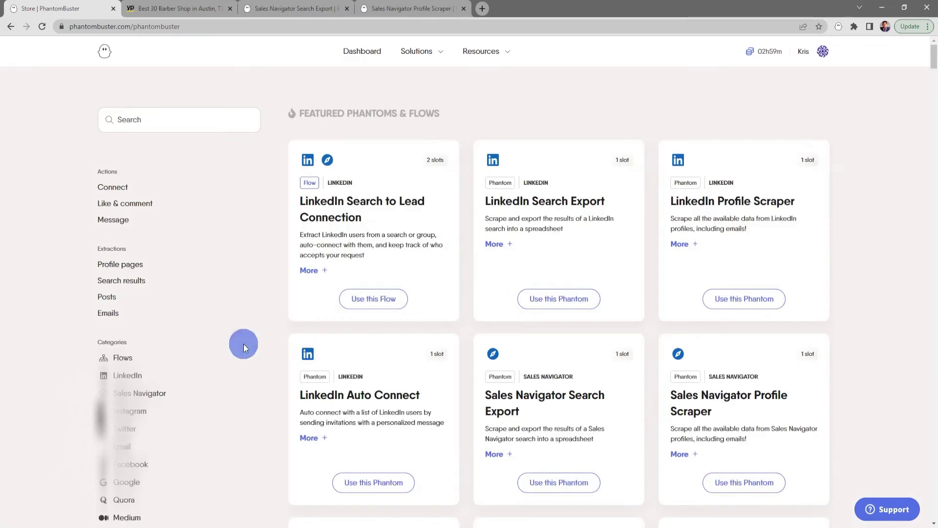
pyautogui.scroll(-3, 244, 344)
pyautogui.scroll(-2, 243, 344)
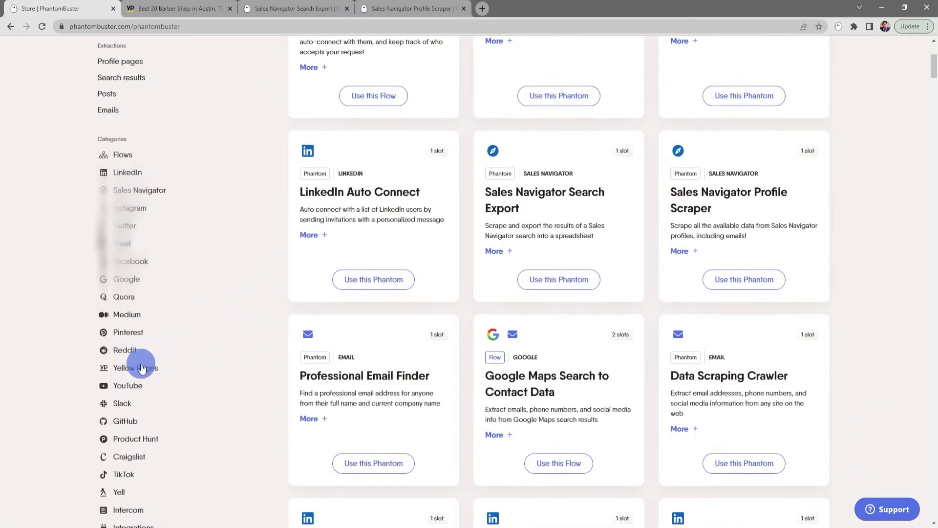
pyautogui.click(137, 369)
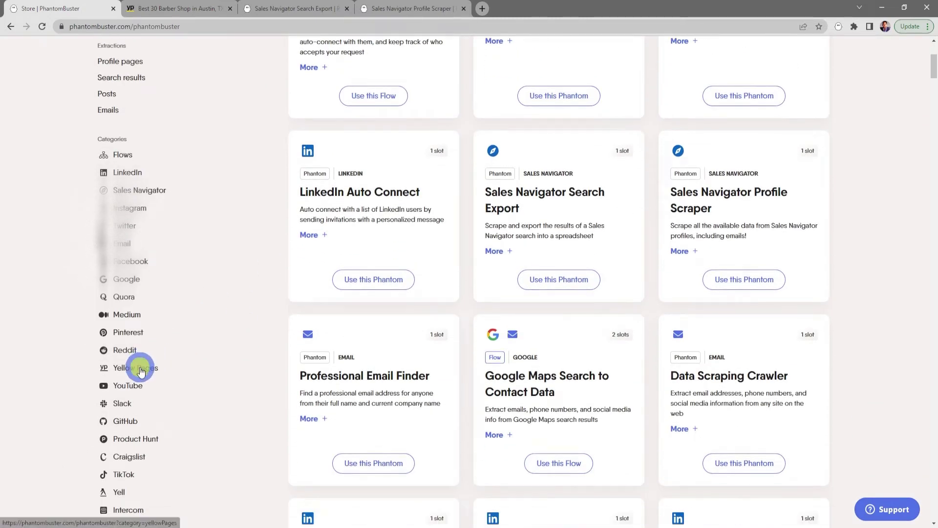
pyautogui.scroll(5, 241, 328)
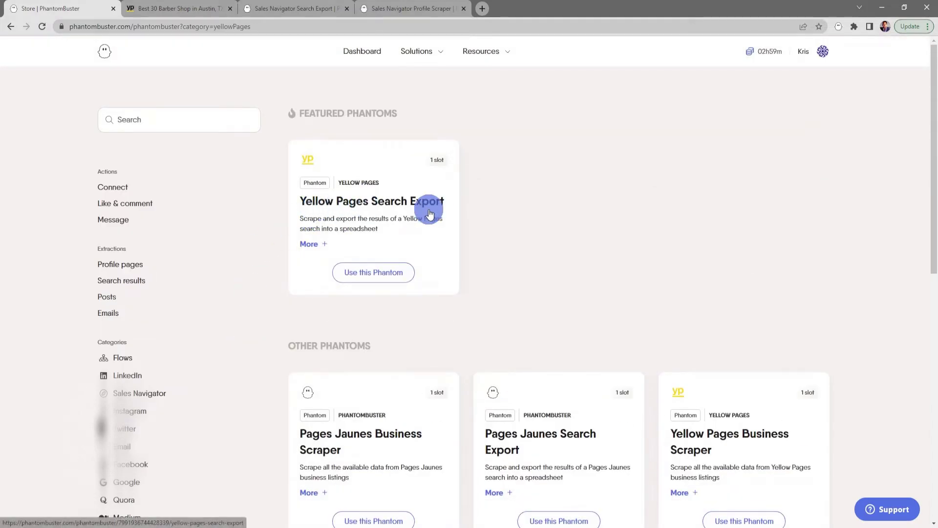
pyautogui.click(408, 200)
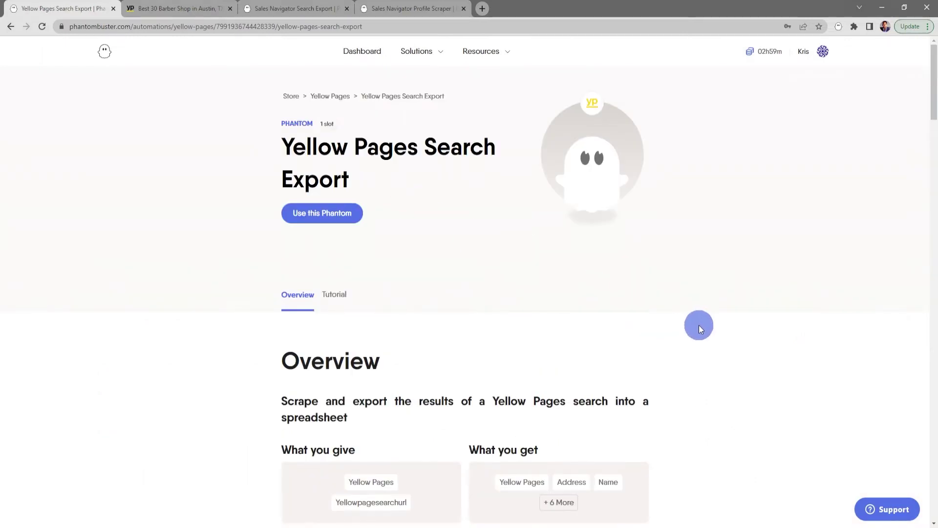
# Read through the phantom's setup tutorial, then start setting up the phantom.
pyautogui.scroll(-7, 699, 328)
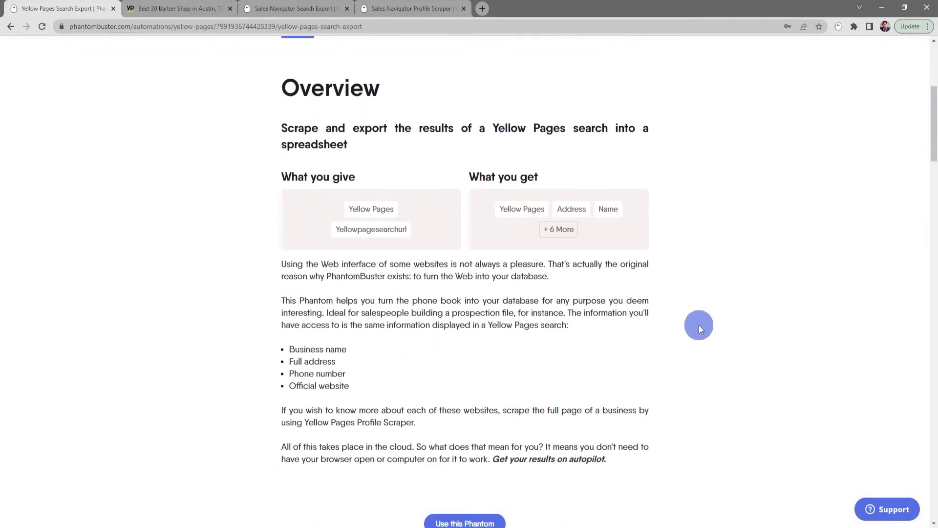
pyautogui.scroll(-2, 699, 327)
pyautogui.scroll(10, 699, 328)
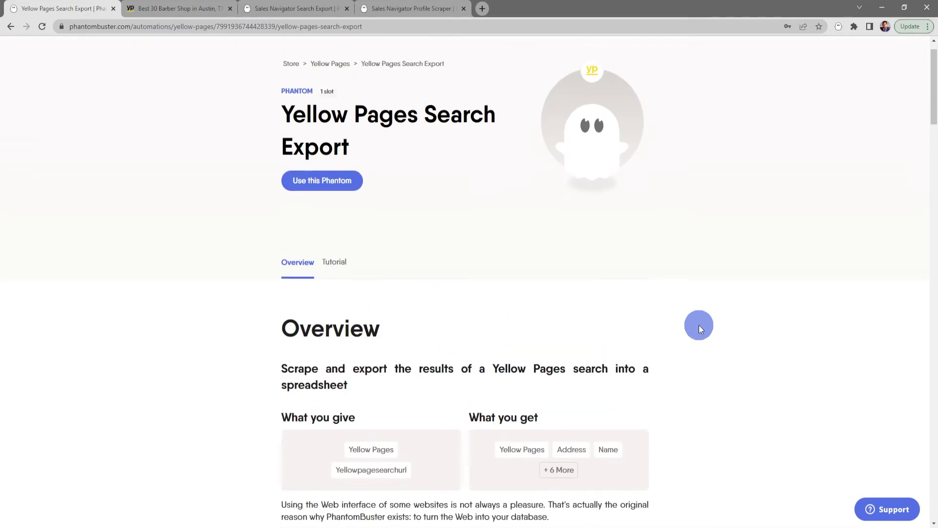
pyautogui.click(335, 294)
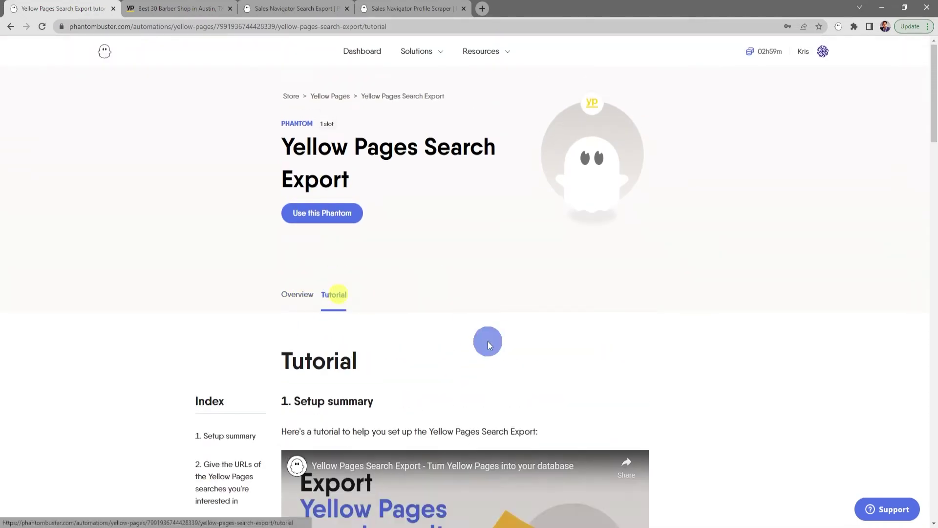
pyautogui.scroll(-10, 653, 375)
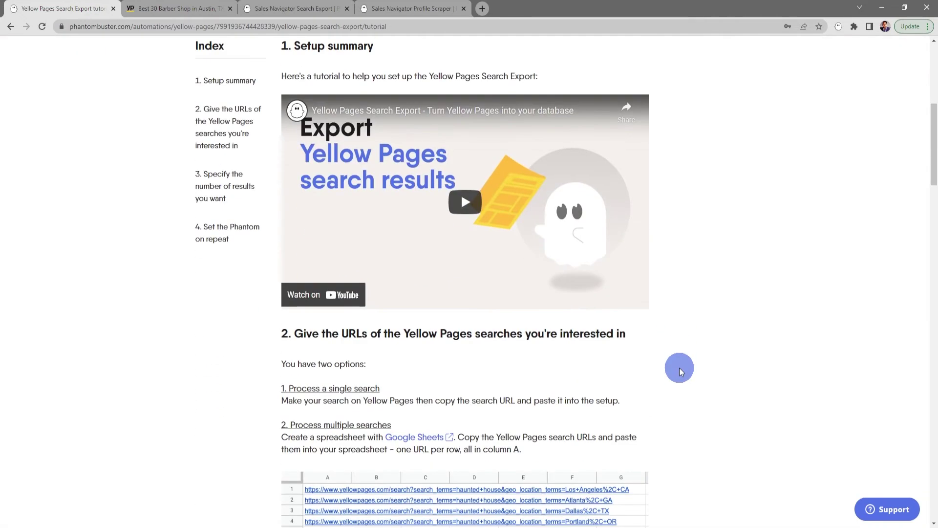
pyautogui.scroll(-7, 680, 367)
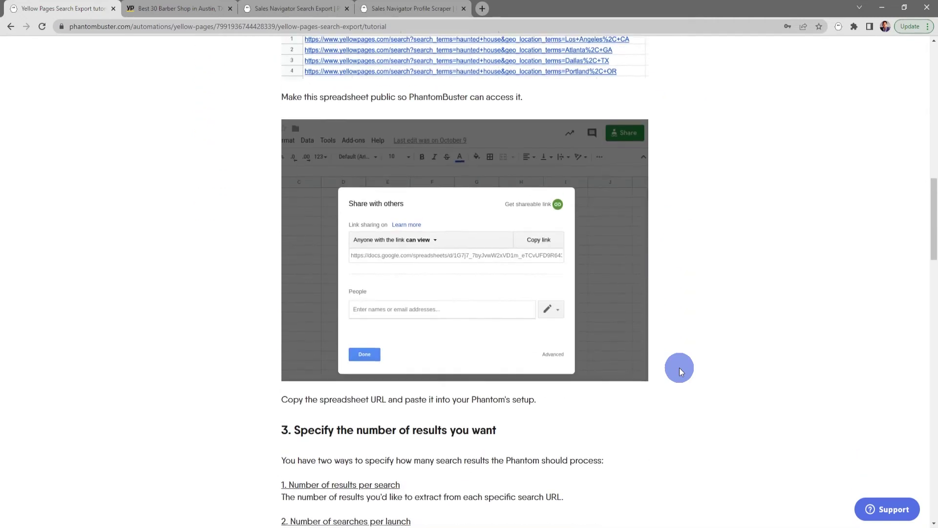
pyautogui.scroll(10, 679, 368)
pyautogui.scroll(8, 680, 367)
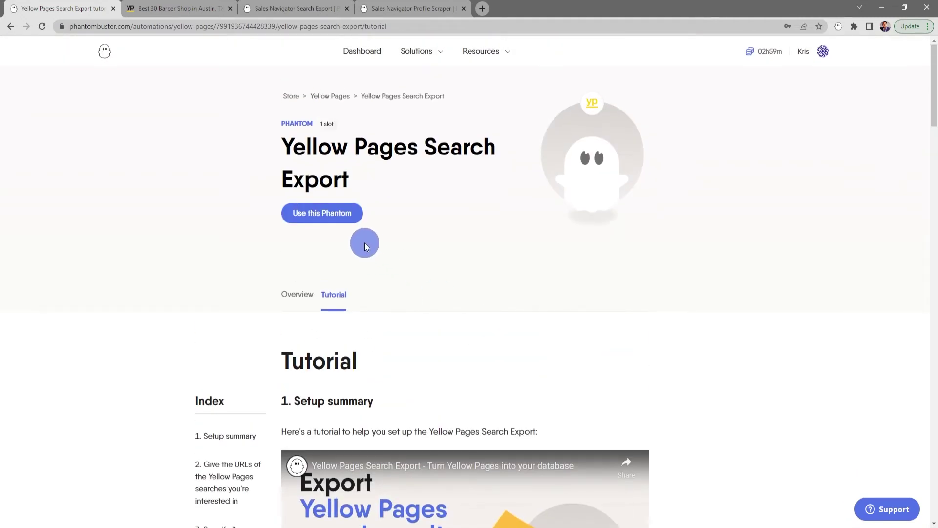
pyautogui.click(331, 215)
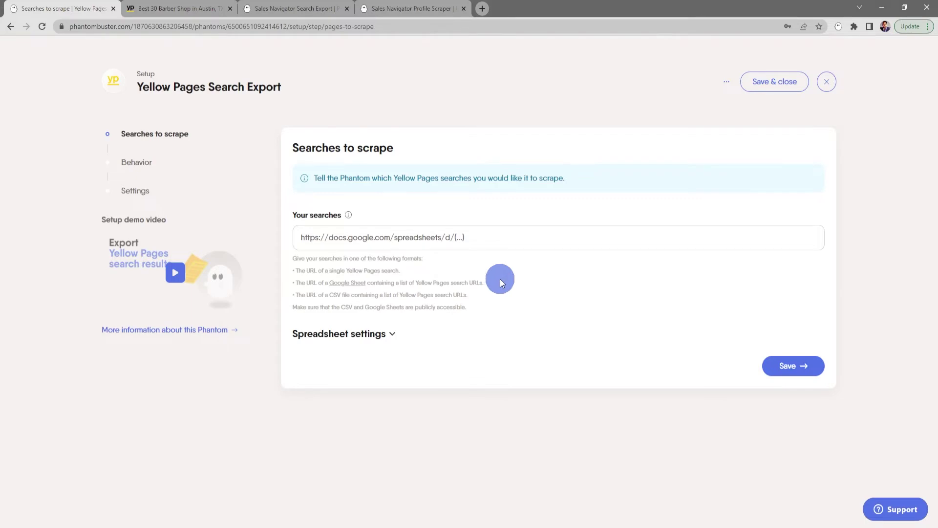
# Switch to the Yellow Pages results for barber shops in Austin, TX.
pyautogui.click(197, 8)
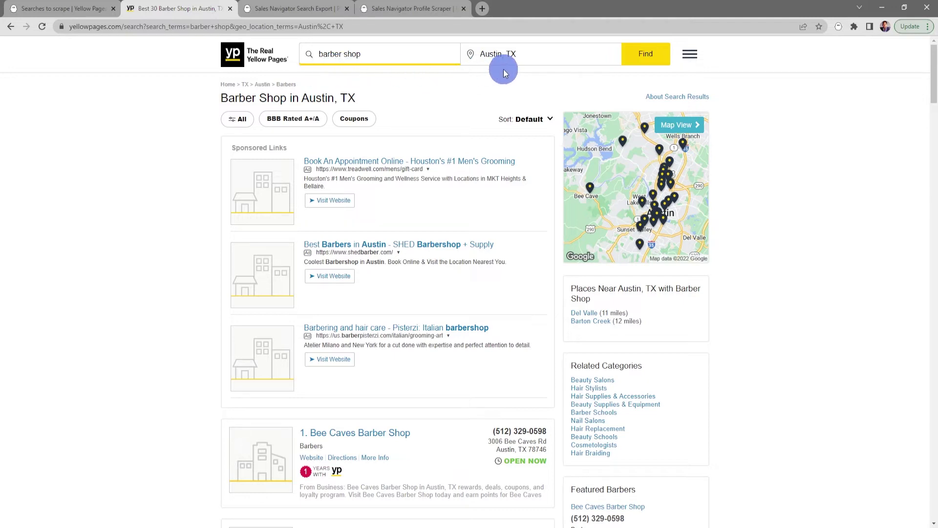
# Copy the Austin barber shop search results URL from the address bar.
pyautogui.click(357, 27)
pyautogui.rightClick(356, 26)
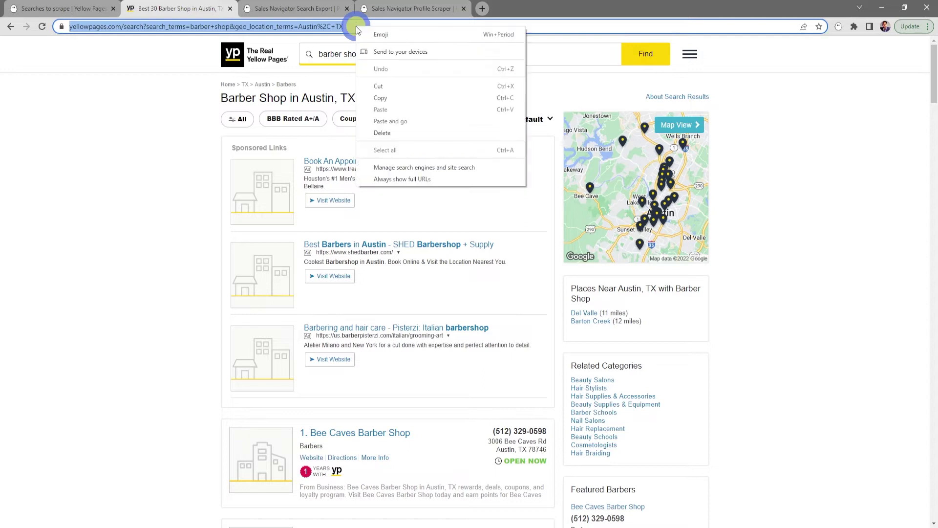
pyautogui.click(398, 100)
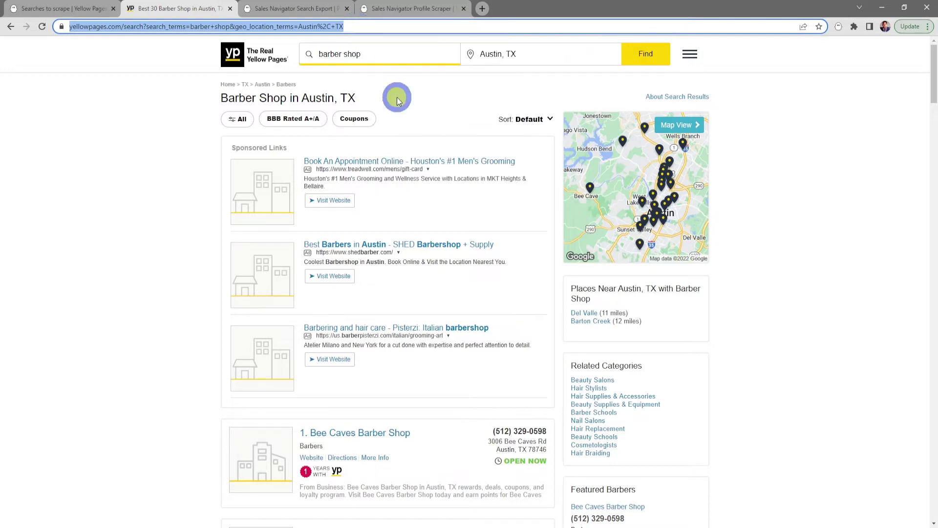
# Paste the Austin barber shop search URL into the Your searches field.
pyautogui.click(80, 9)
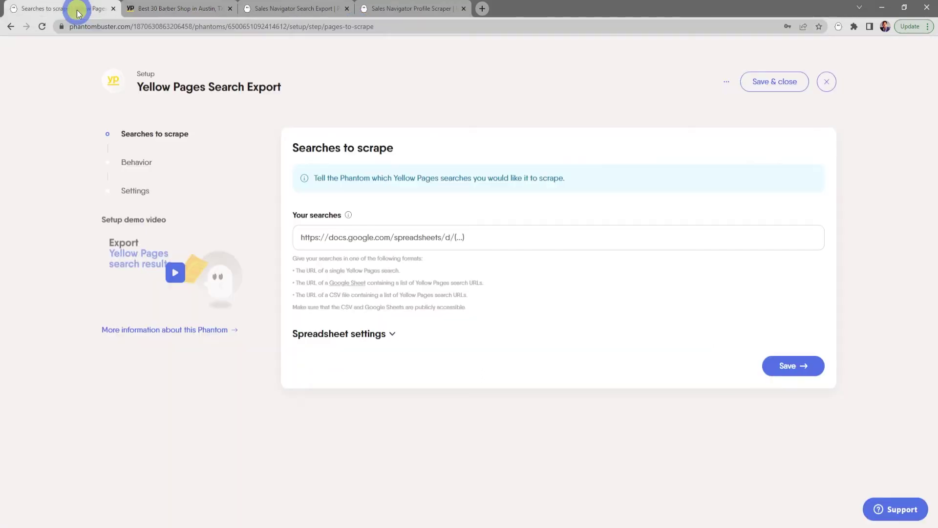
pyautogui.rightClick(303, 237)
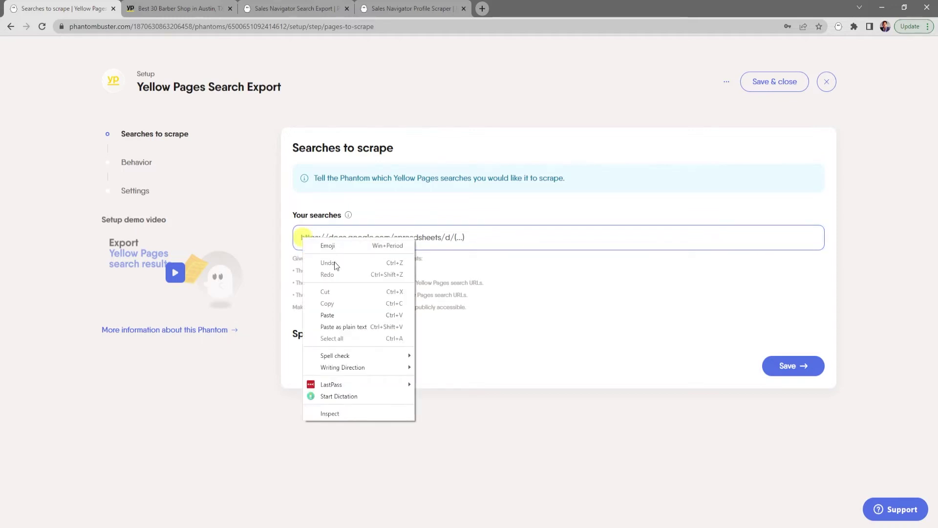
pyautogui.click(347, 314)
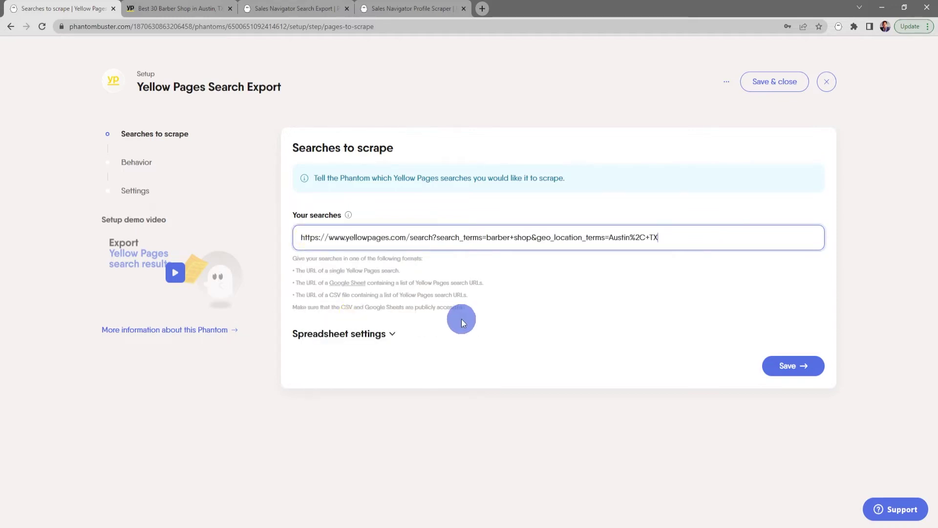
# Review the Spreadsheet settings, including the column name for searches, then collapse them.
pyautogui.click(394, 335)
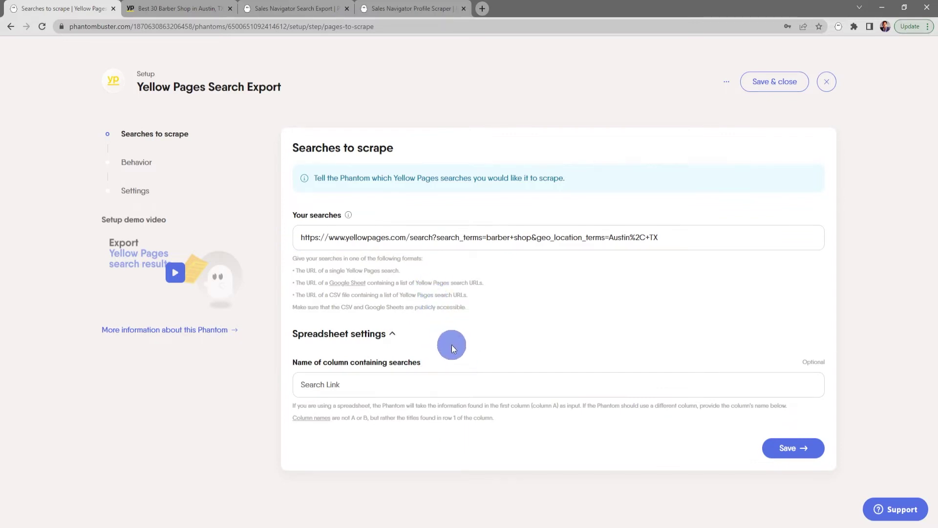
pyautogui.click(451, 379)
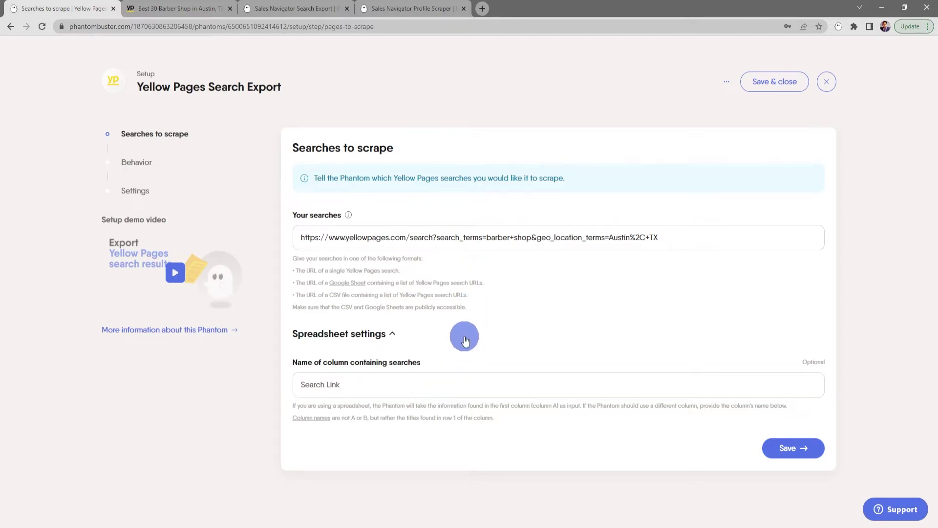
pyautogui.click(393, 337)
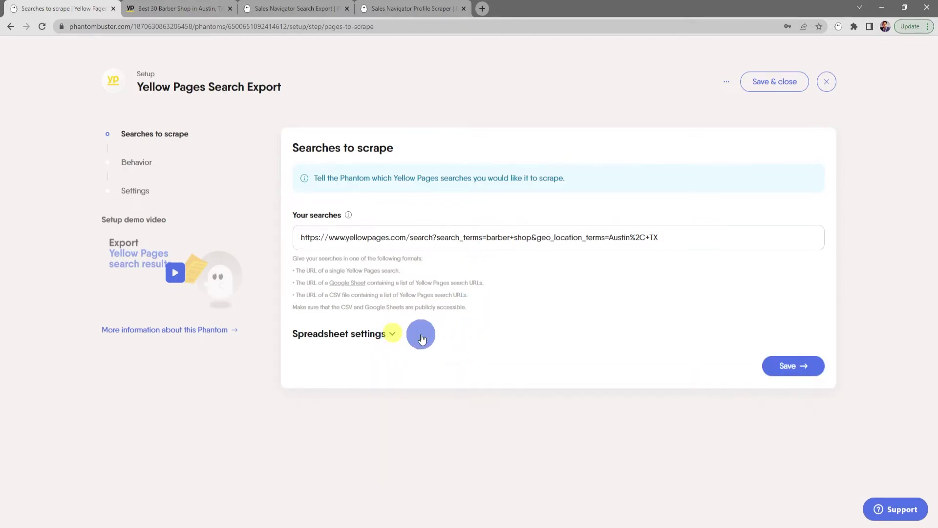
# Save the search, set 10 results per search, and save the Behavior step.
pyautogui.click(784, 371)
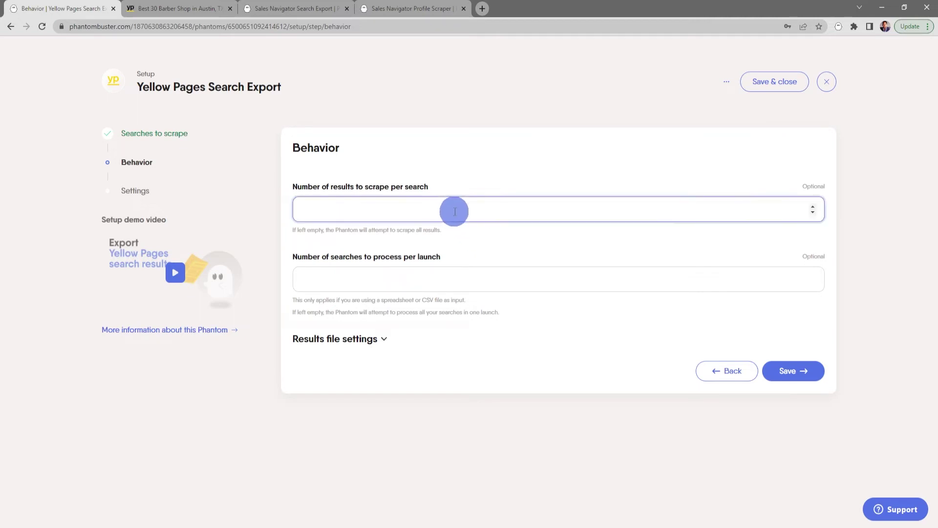
pyautogui.click(455, 212)
pyautogui.write('10')
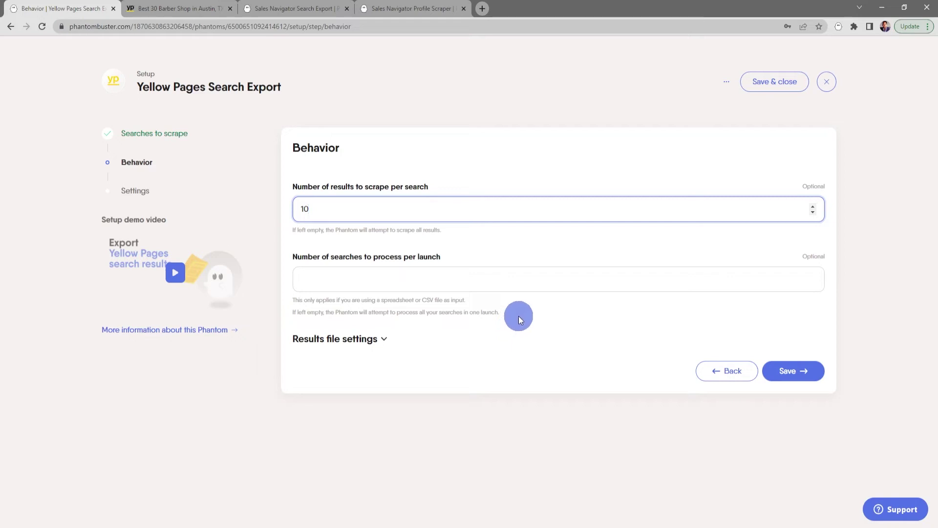
pyautogui.click(384, 339)
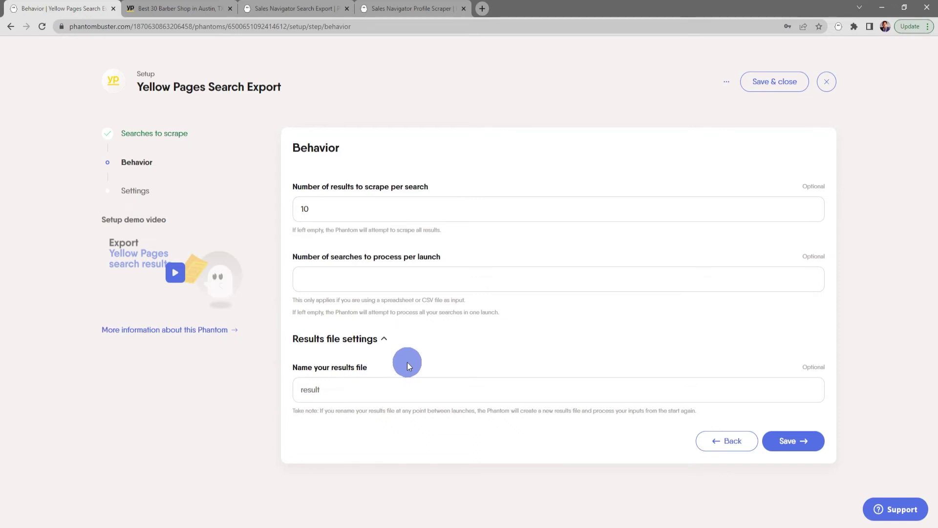
pyautogui.click(385, 339)
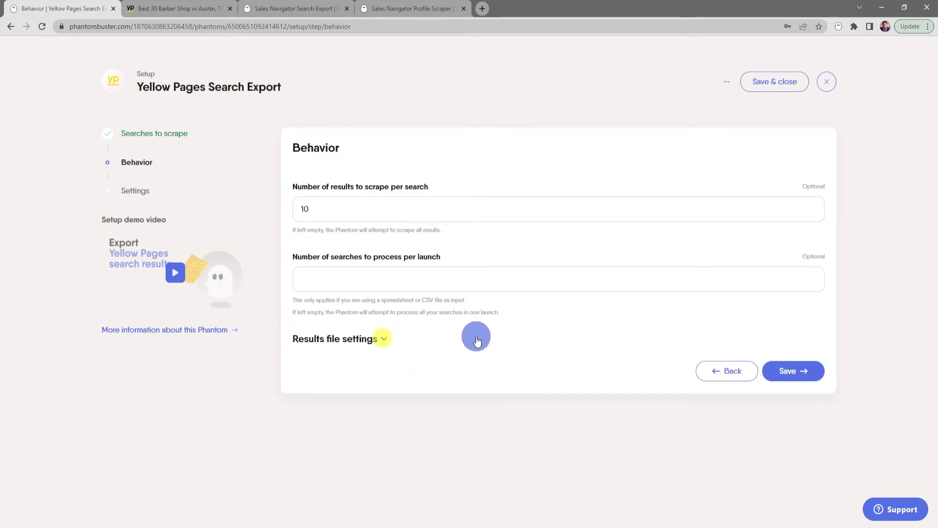
pyautogui.click(790, 372)
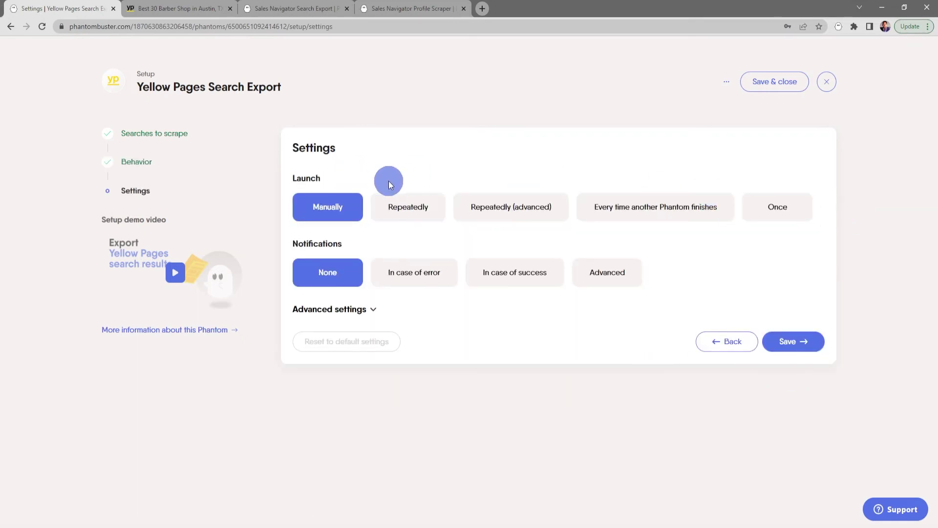
# Try the Repeatedly, after-another-Phantom and Once launch options, settle on Manually, and show Advanced notifications.
pyautogui.click(522, 214)
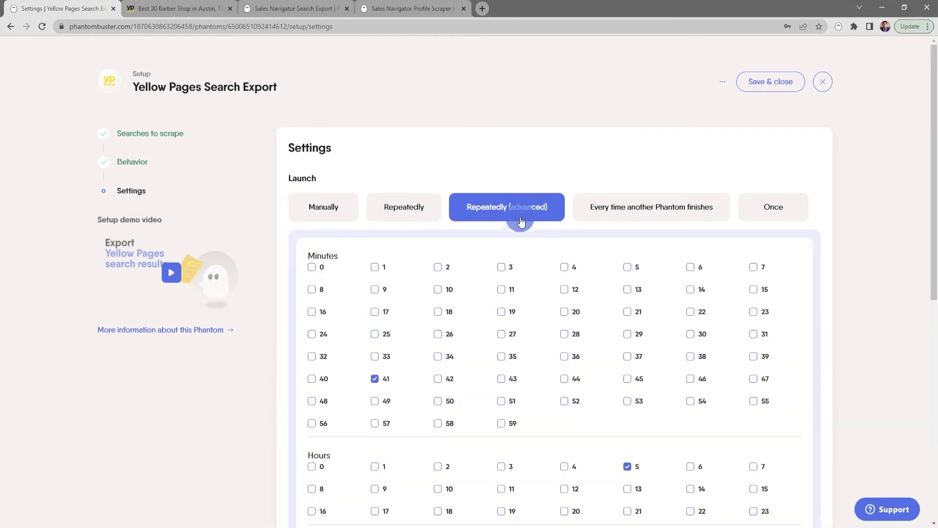
pyautogui.click(603, 214)
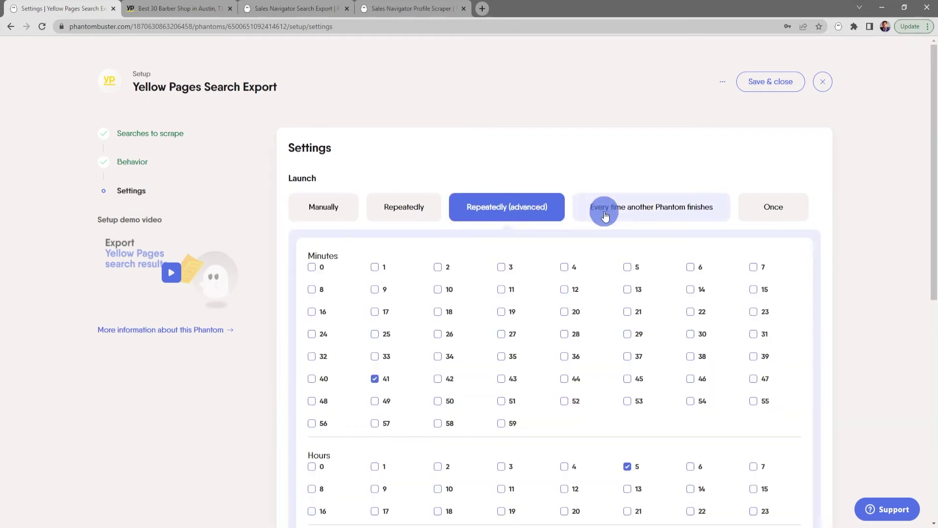
pyautogui.click(605, 214)
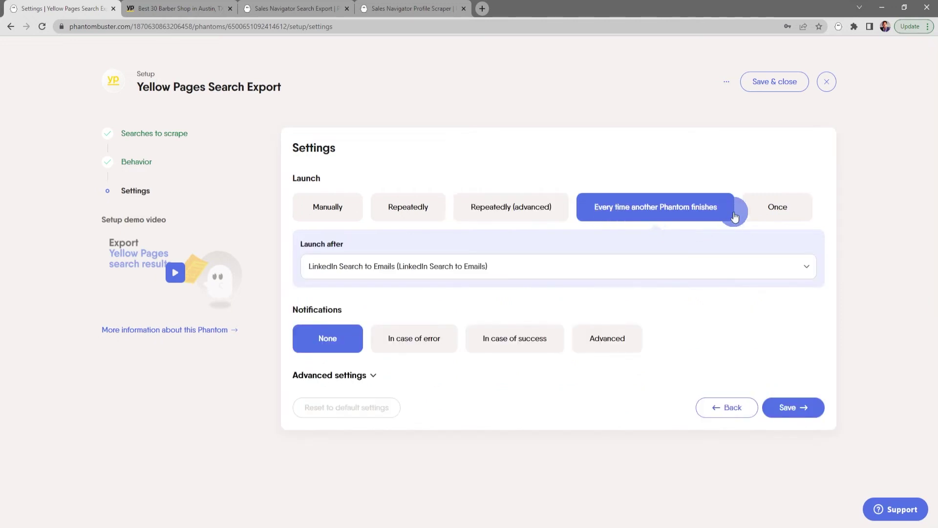
pyautogui.click(768, 208)
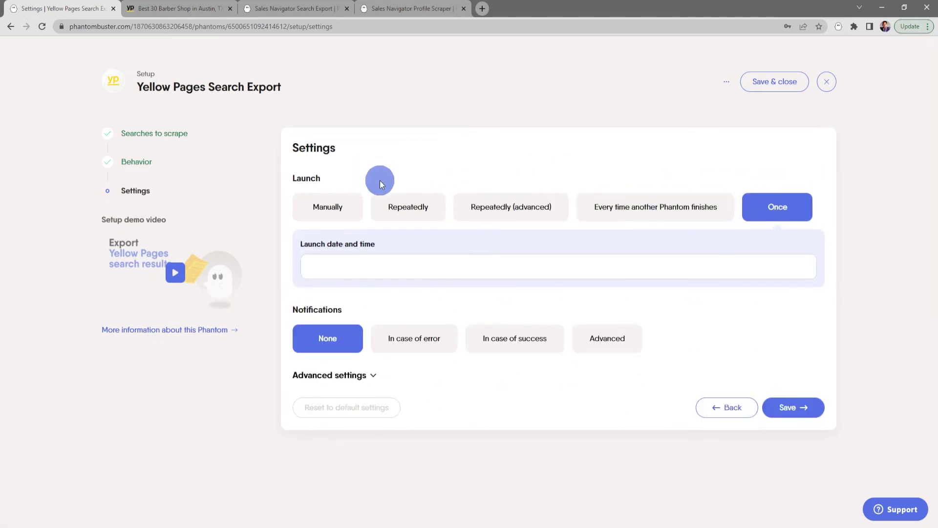
pyautogui.click(339, 209)
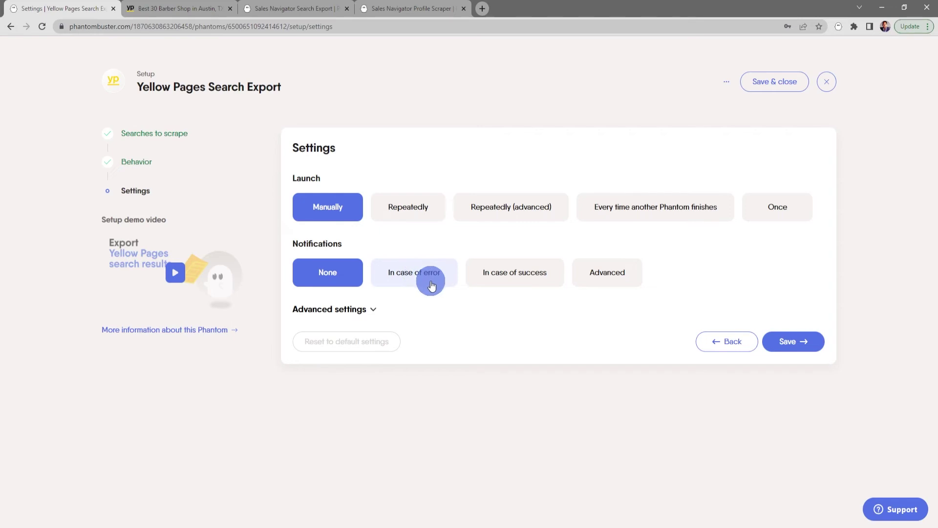
pyautogui.click(602, 279)
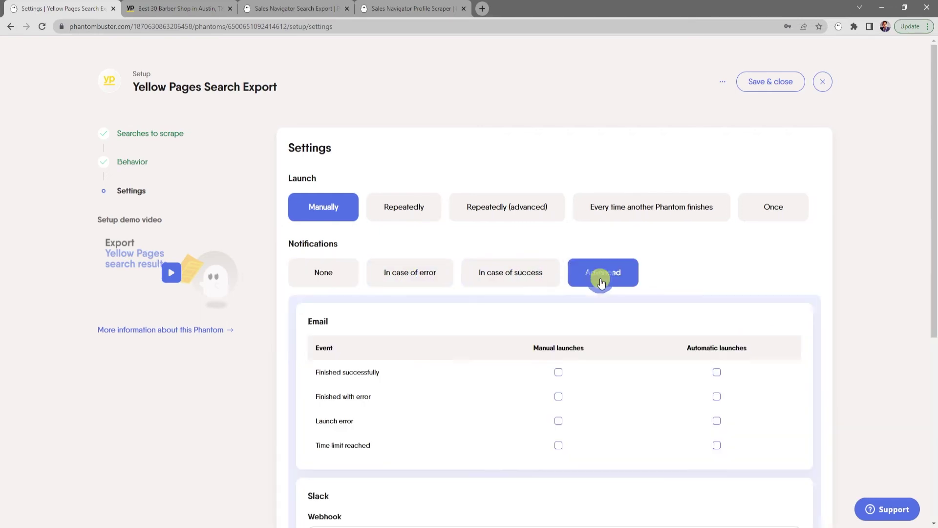
# Set notifications to None, glance through Advanced settings, and save the finished setup.
pyautogui.click(341, 272)
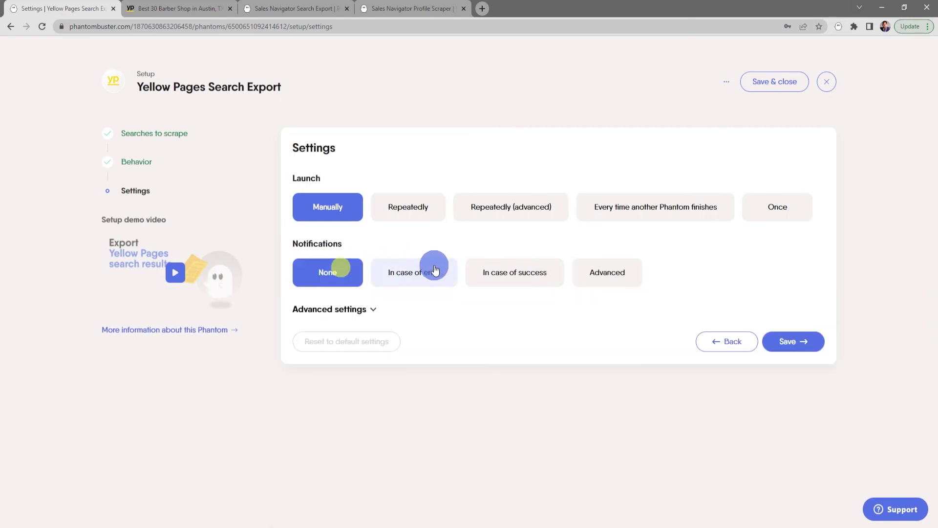
pyautogui.click(374, 311)
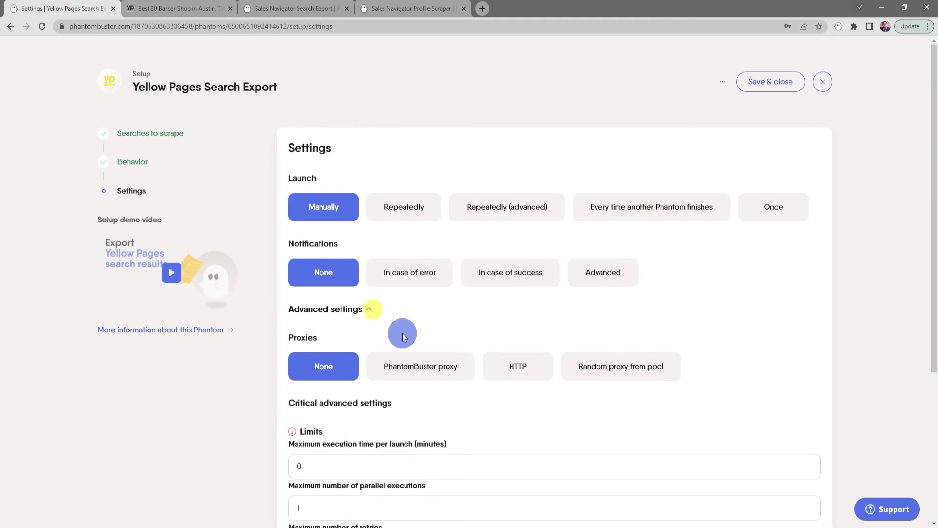
pyautogui.scroll(-1, 410, 389)
pyautogui.scroll(-3, 410, 391)
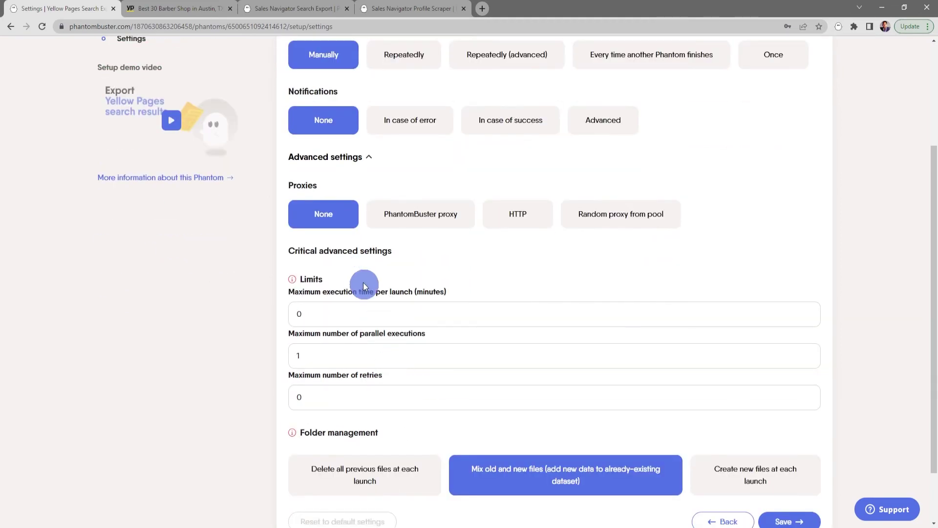
pyautogui.scroll(-1, 426, 372)
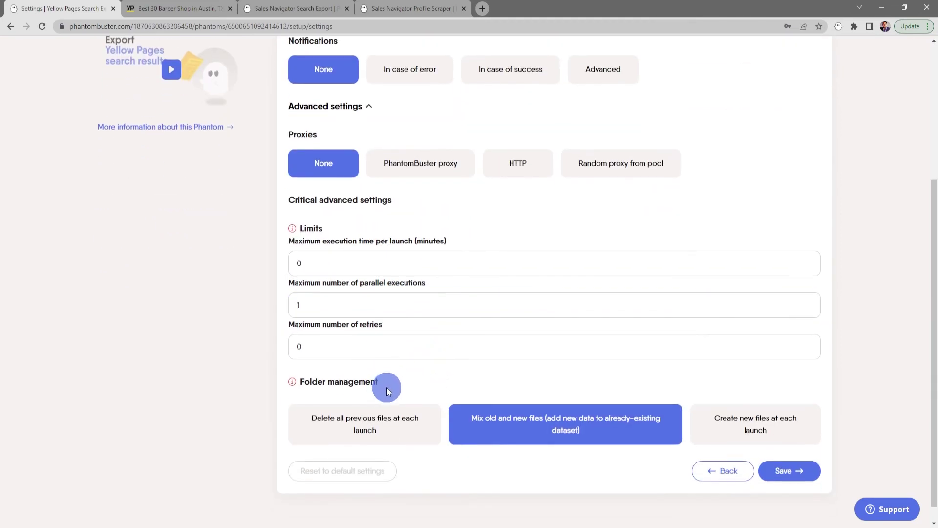
pyautogui.scroll(4, 406, 385)
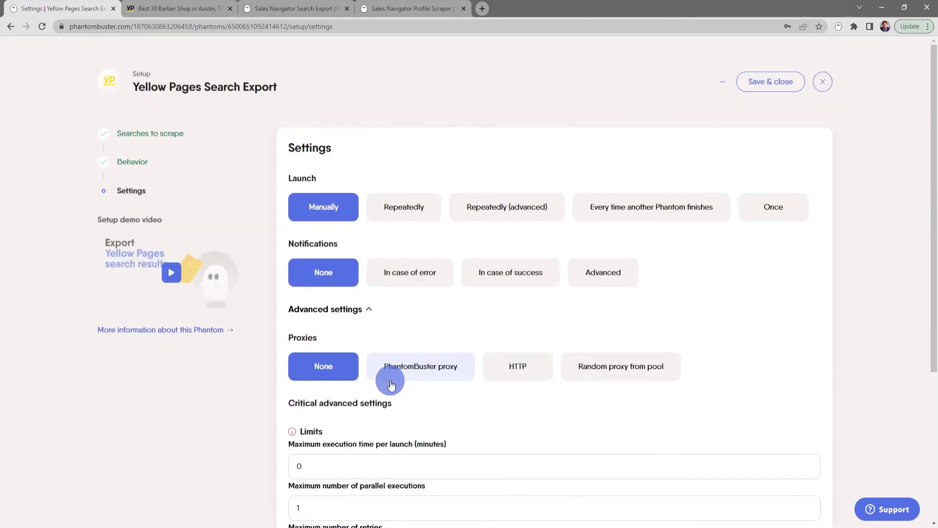
pyautogui.click(338, 311)
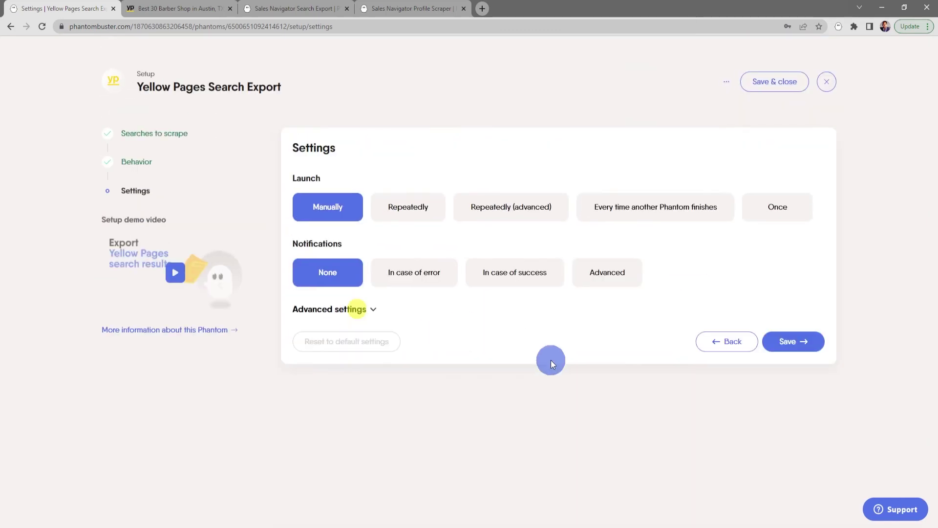
pyautogui.click(789, 344)
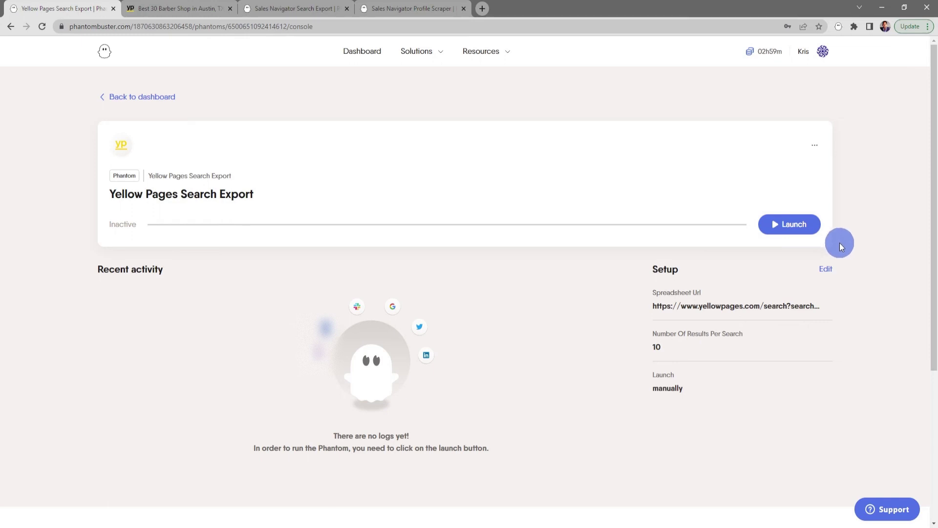
# Launch the phantom and let it scrape 10 results into result.csv and result.json.
pyautogui.click(792, 228)
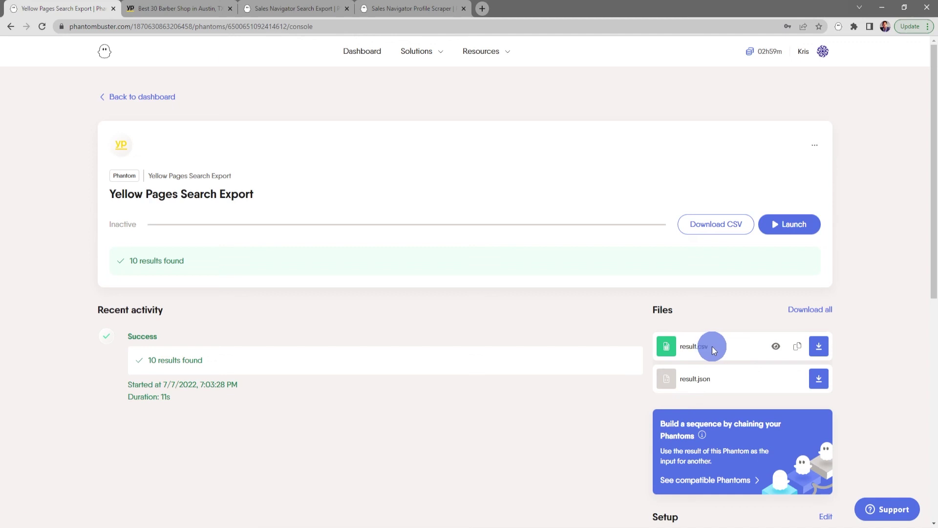
# Preview result.csv and scroll sideways through the 10 barber shop rows' columns.
pyautogui.click(778, 346)
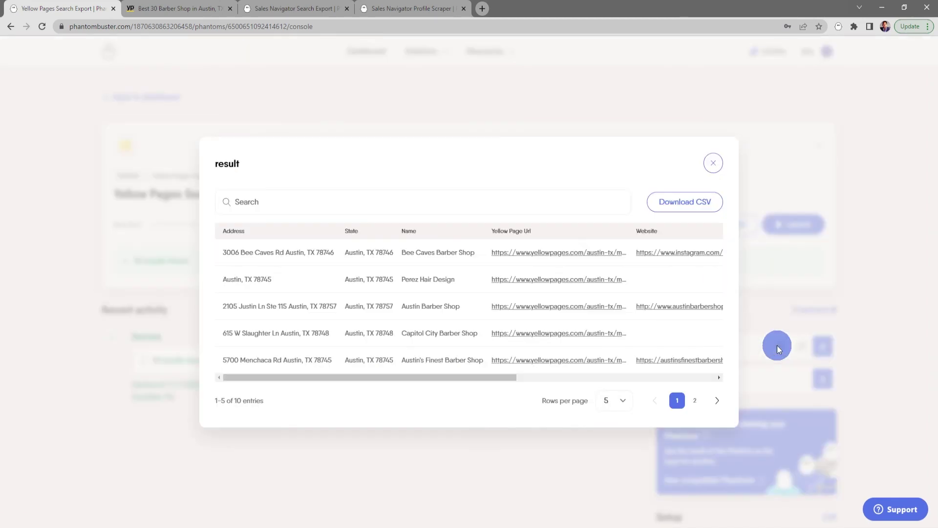
pyautogui.moveTo(474, 378); pyautogui.dragTo(453, 379)
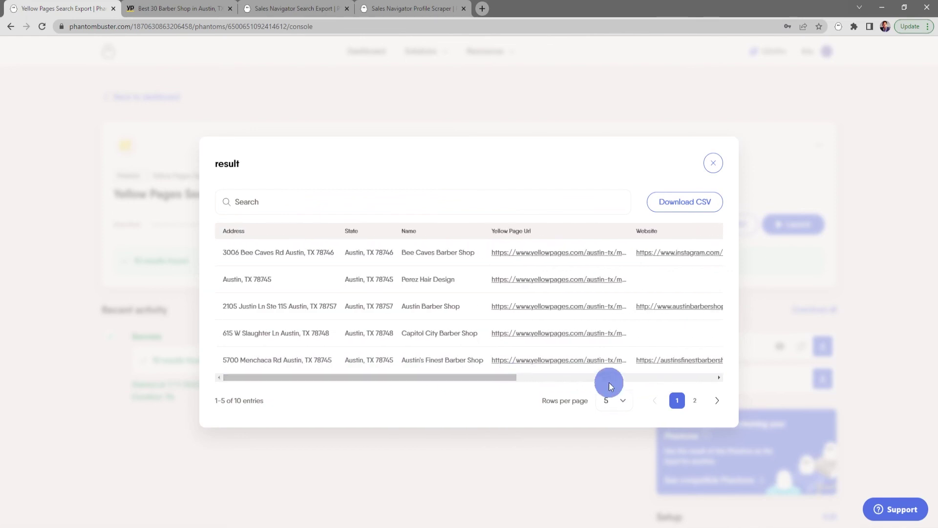